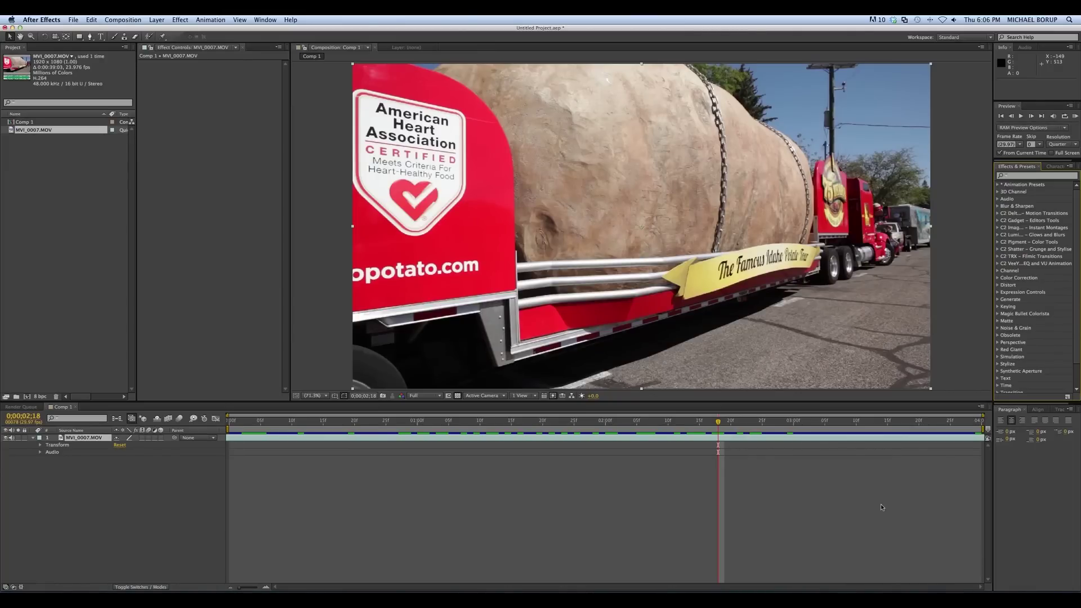
Step: Bring Safari's ft-Vignetting Pro product page on aescripts.com to the front
key(super+Tab)
key(super+Tab)
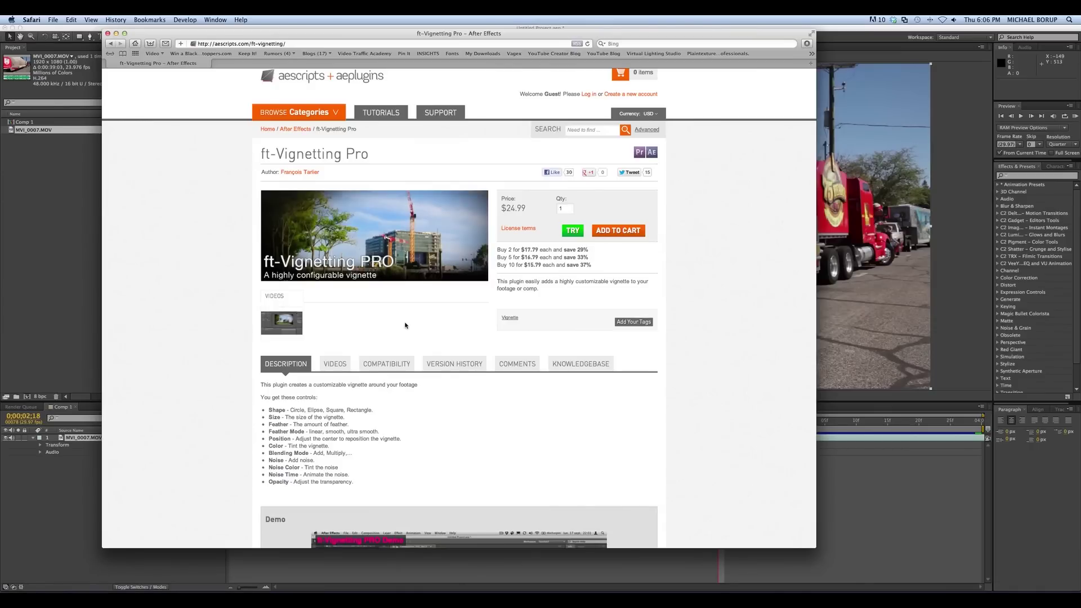
Step: Return to After Effects' Comp 1 with the MVI_0007.MOV truck layer and focus Effect Controls
key(super+Tab)
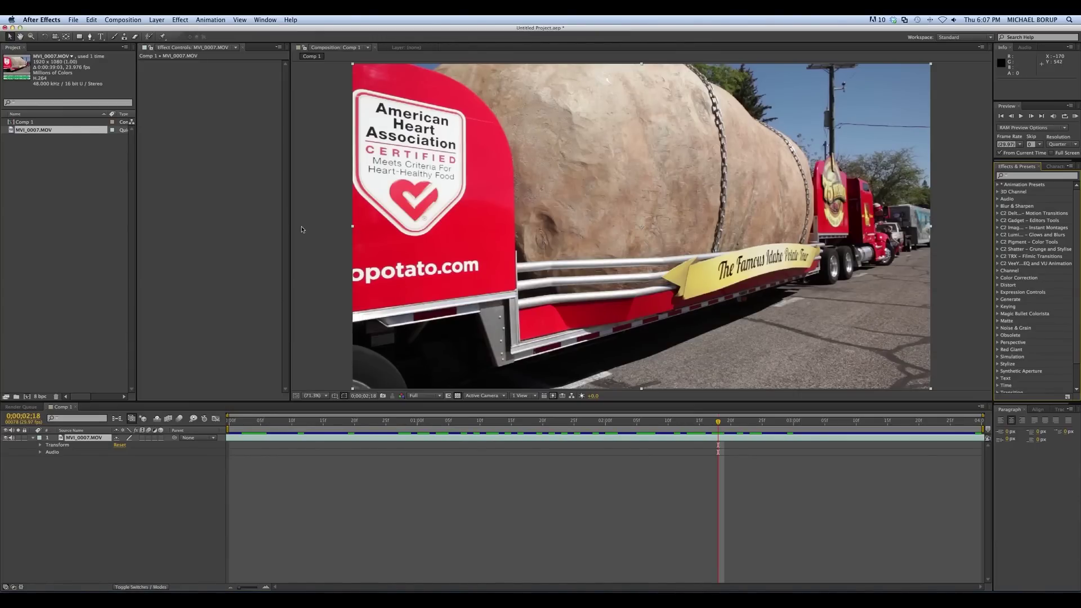
click(286, 149)
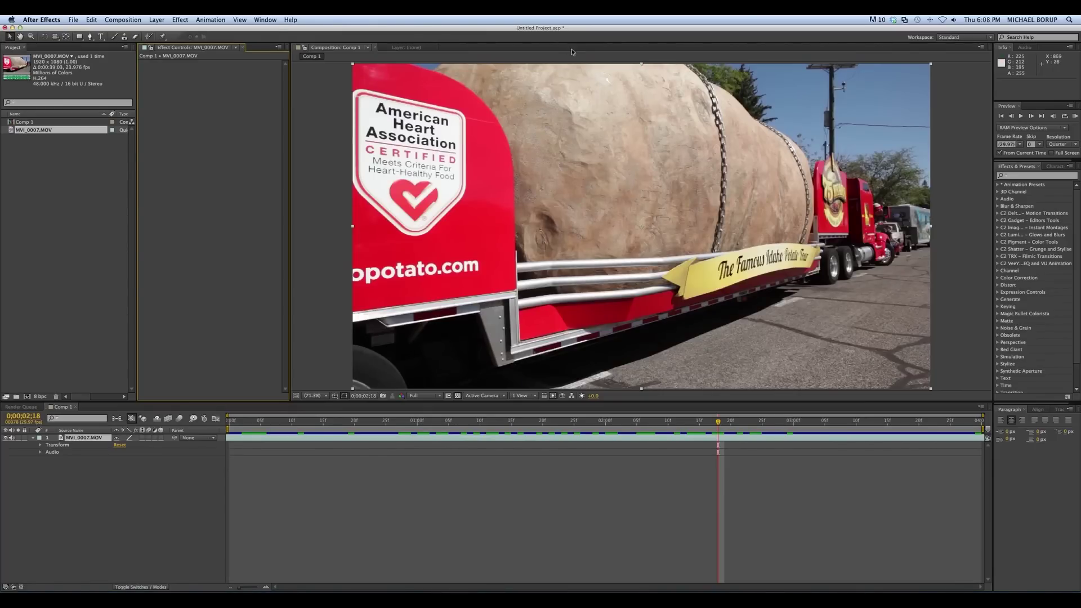
Step: Apply the saved vignette preset from Animation Presets > User Presets to the truck footage
click(998, 186)
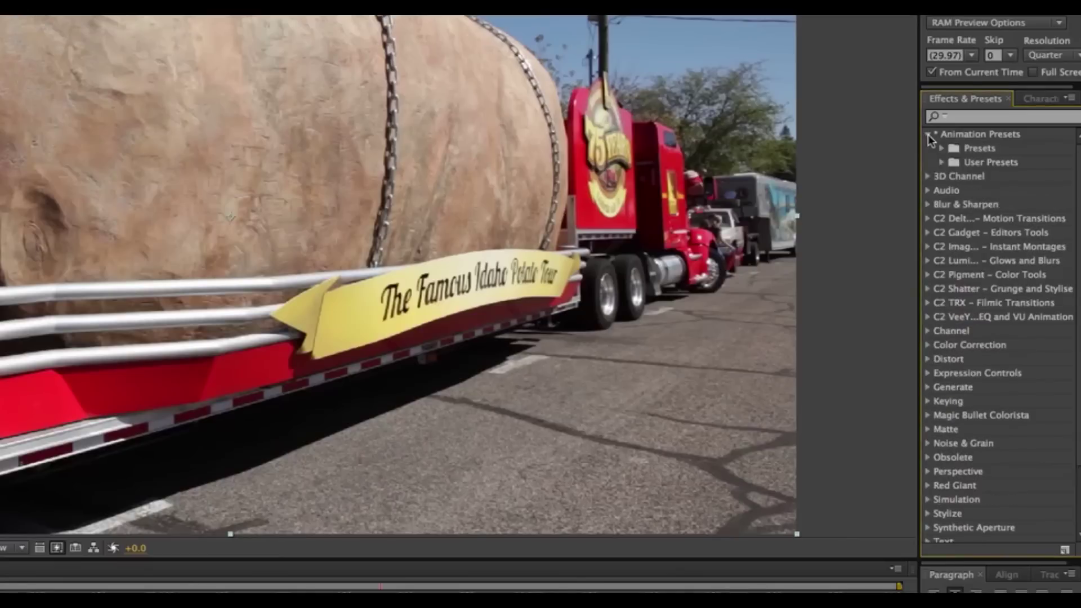
click(941, 162)
click(1007, 176)
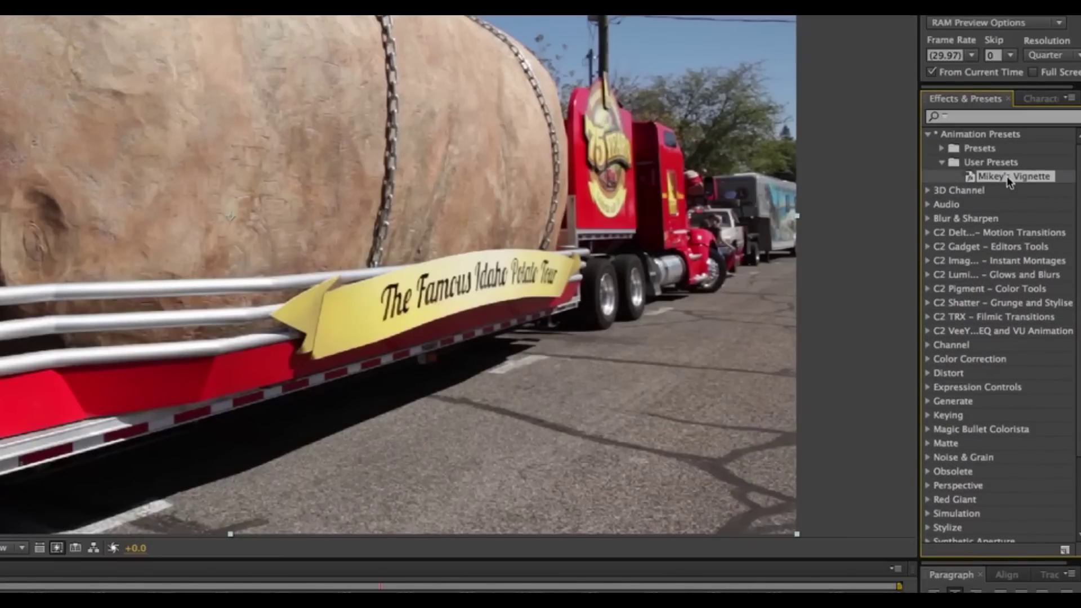
drag(1007, 176, 313, 154)
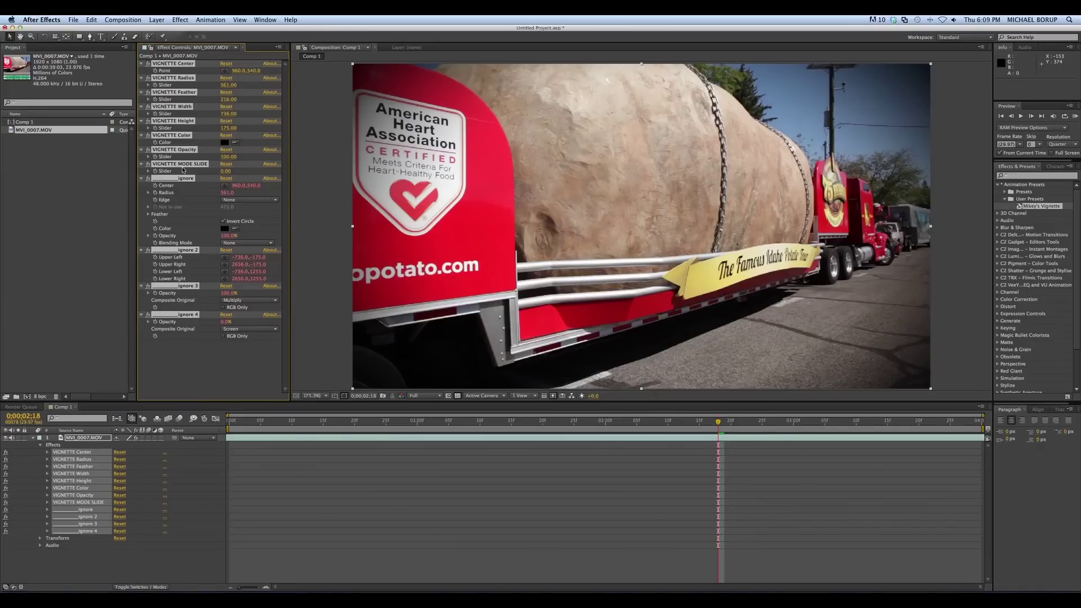
Step: Collapse the ignore, ignore 2, ignore 3 and ignore 4 effects in Effect Controls
click(198, 361)
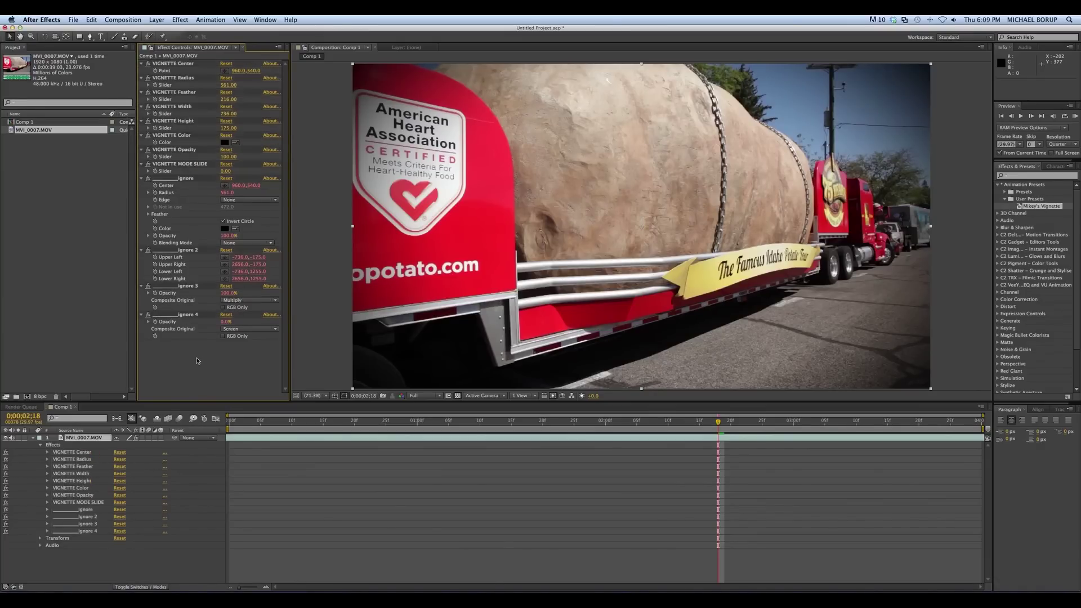
click(183, 179)
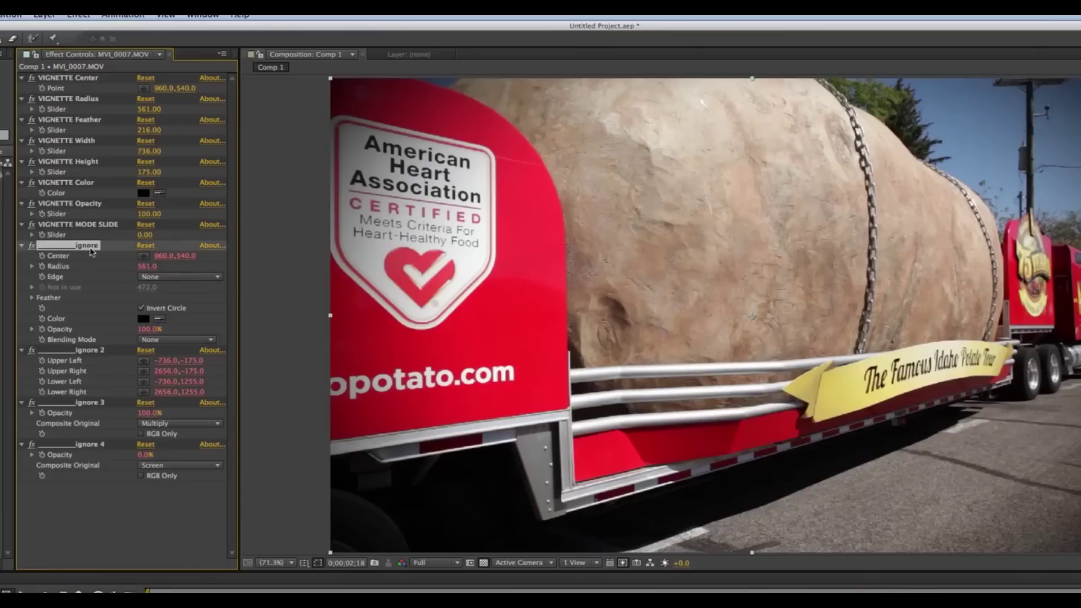
click(183, 249)
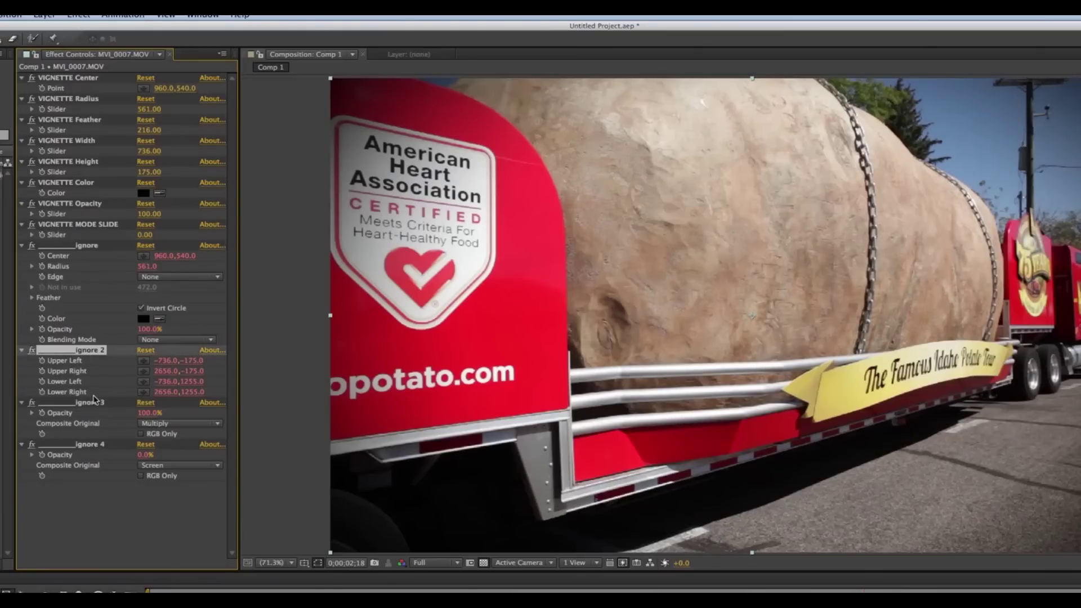
click(94, 402)
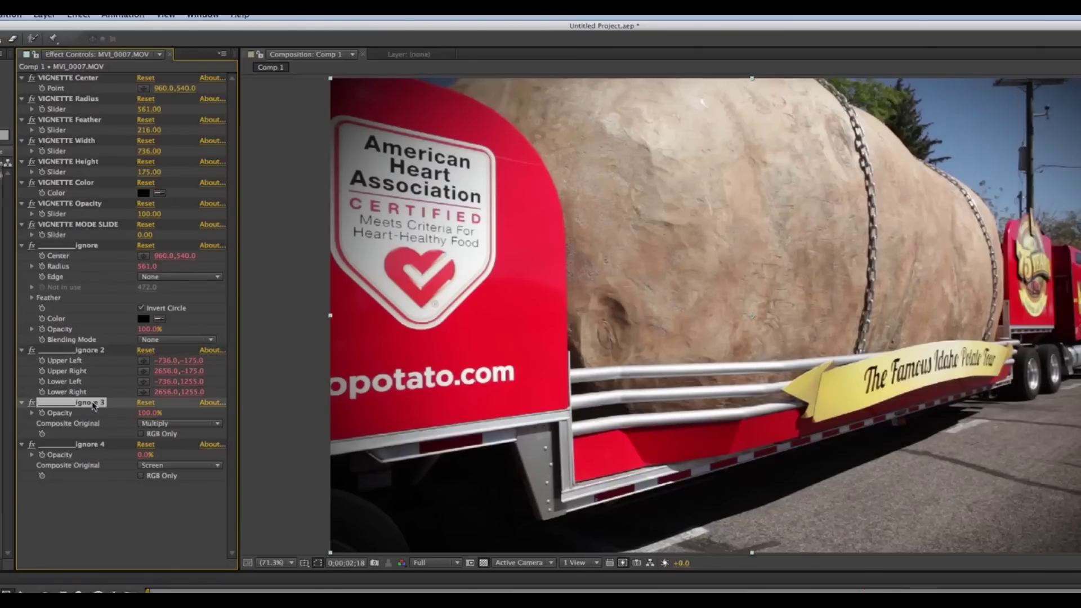
click(89, 446)
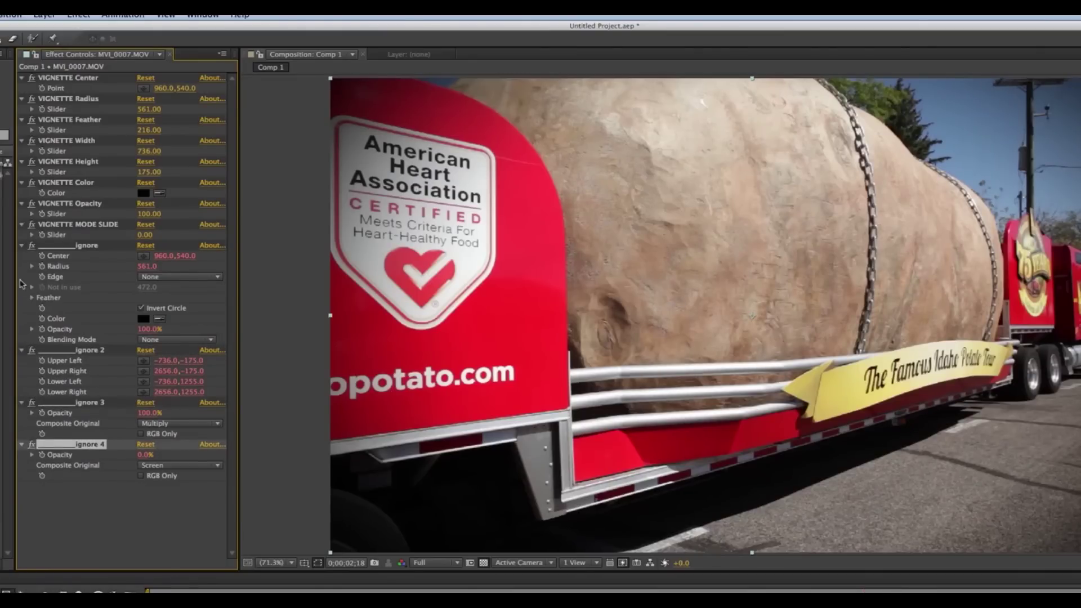
click(21, 246)
click(21, 256)
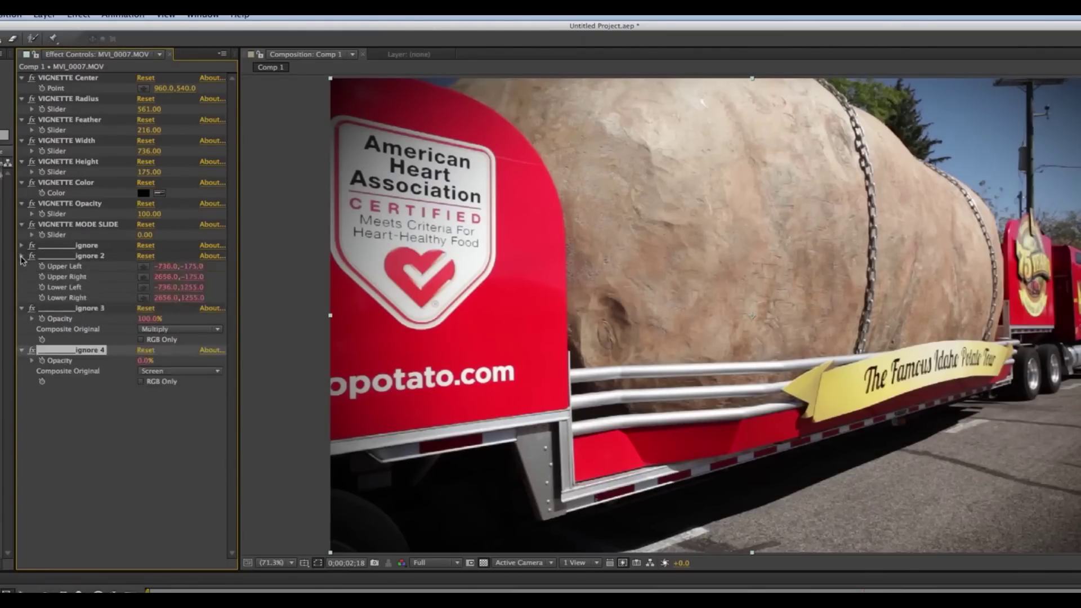
click(21, 267)
click(21, 277)
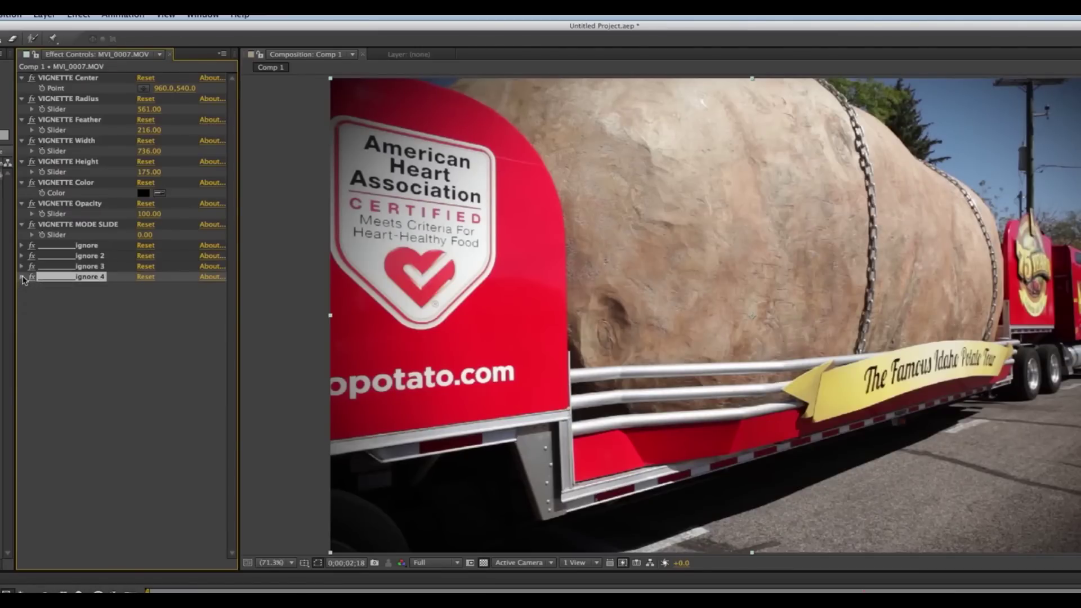
click(69, 343)
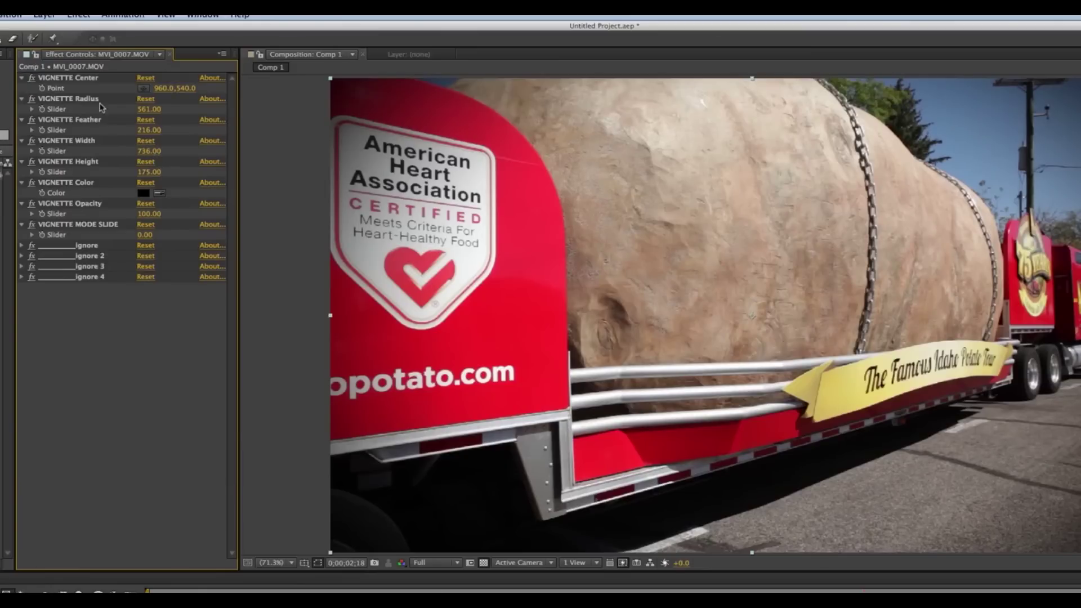
Step: Try moving the vignette center, reset it to 960.0,540.0, and scrub Radius to 571
click(104, 80)
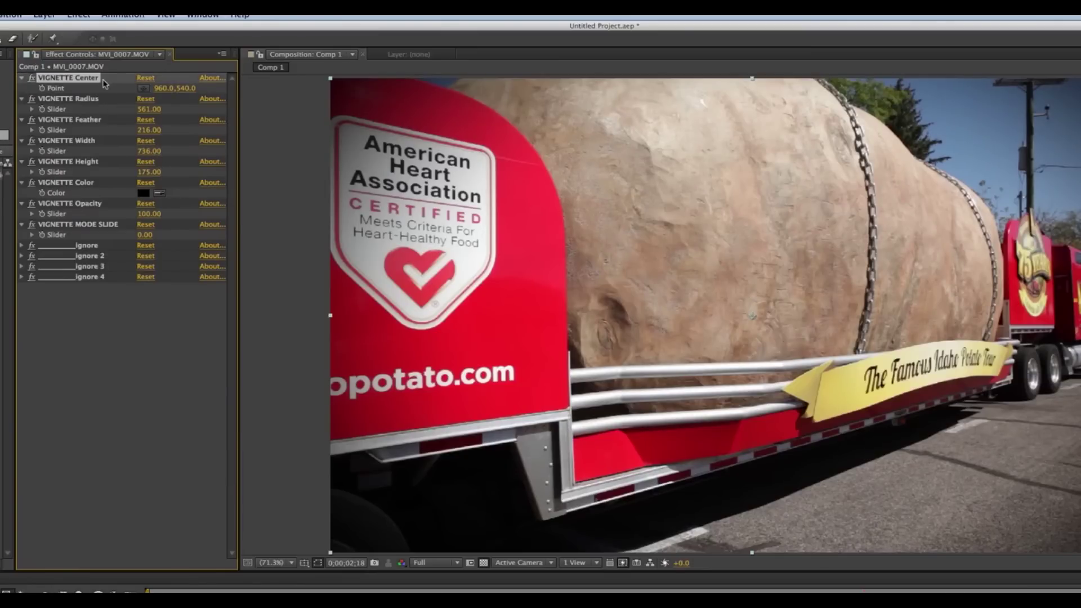
click(144, 88)
click(807, 355)
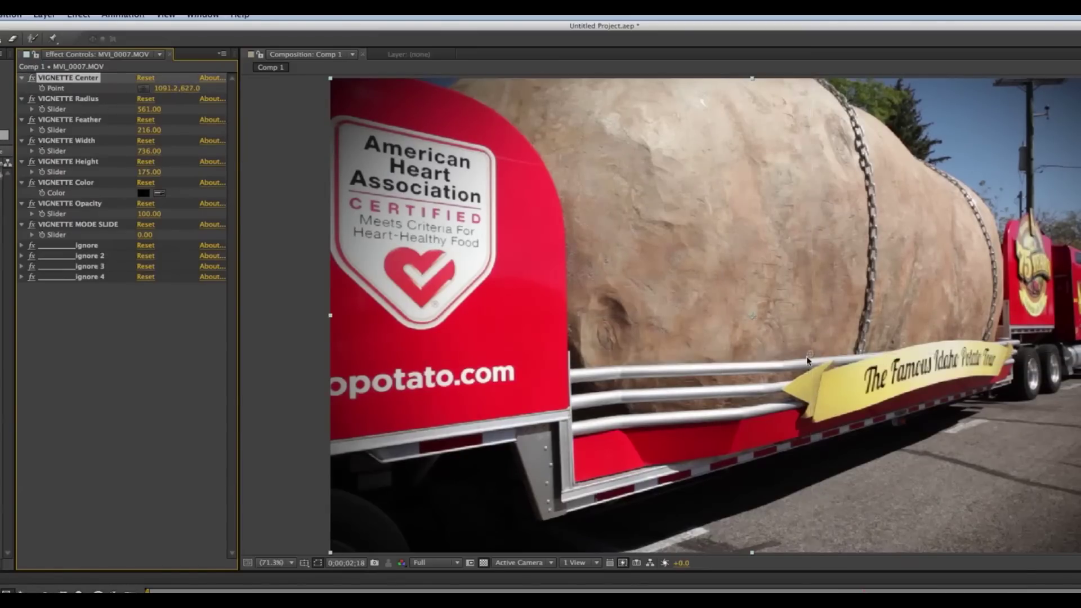
mouse_move(809, 353)
mouse_down()
mouse_move(619, 284)
mouse_move(701, 267)
mouse_move(821, 273)
mouse_move(818, 346)
mouse_up()
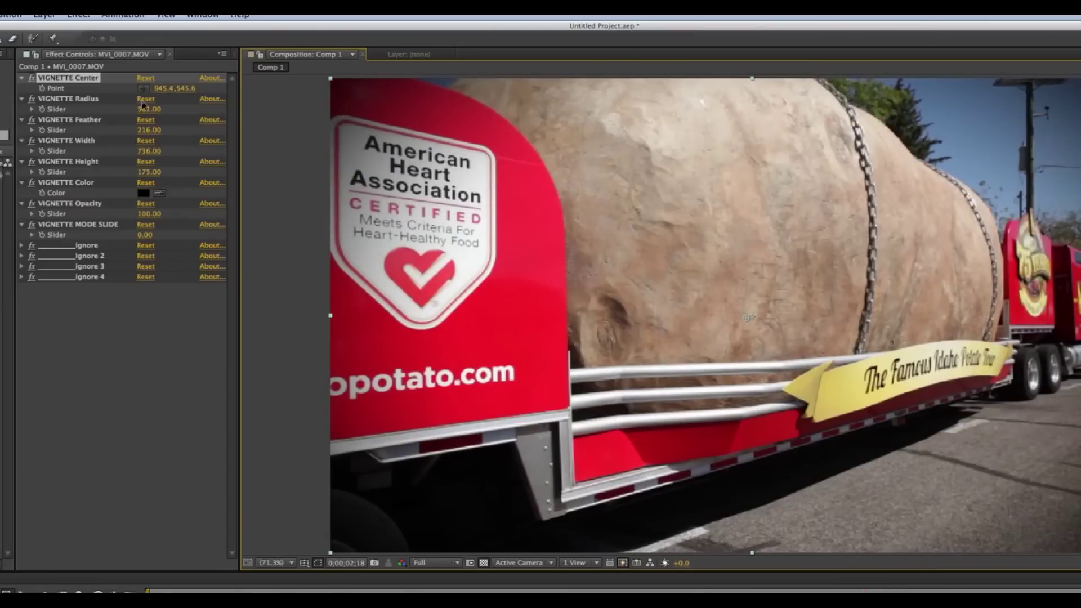
click(148, 79)
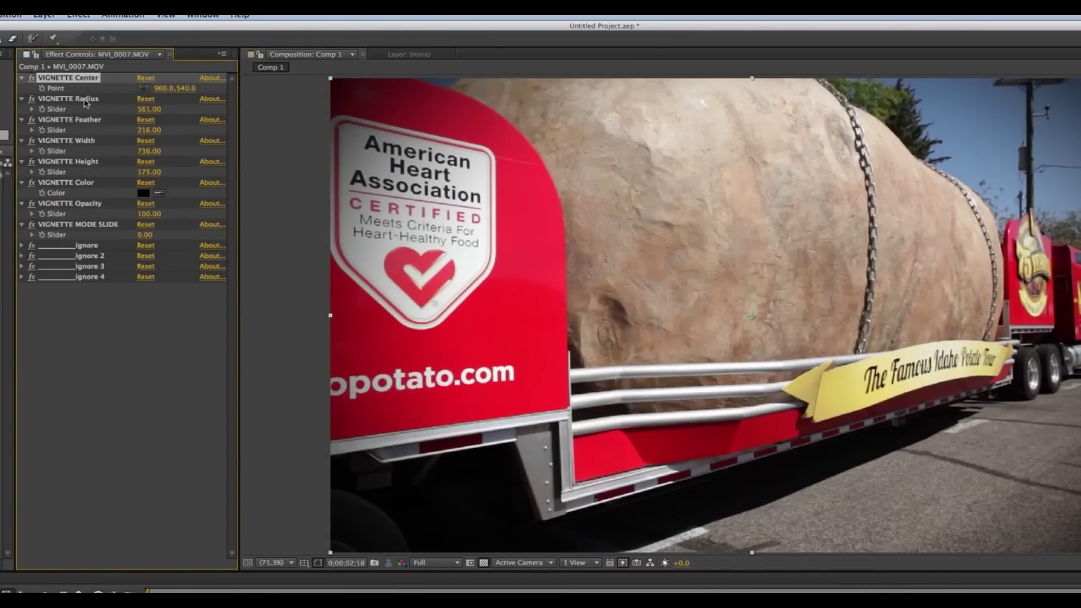
mouse_move(148, 109)
mouse_down()
mouse_move(22, 109)
mouse_move(316, 119)
mouse_move(22, 111)
mouse_move(162, 119)
mouse_up()
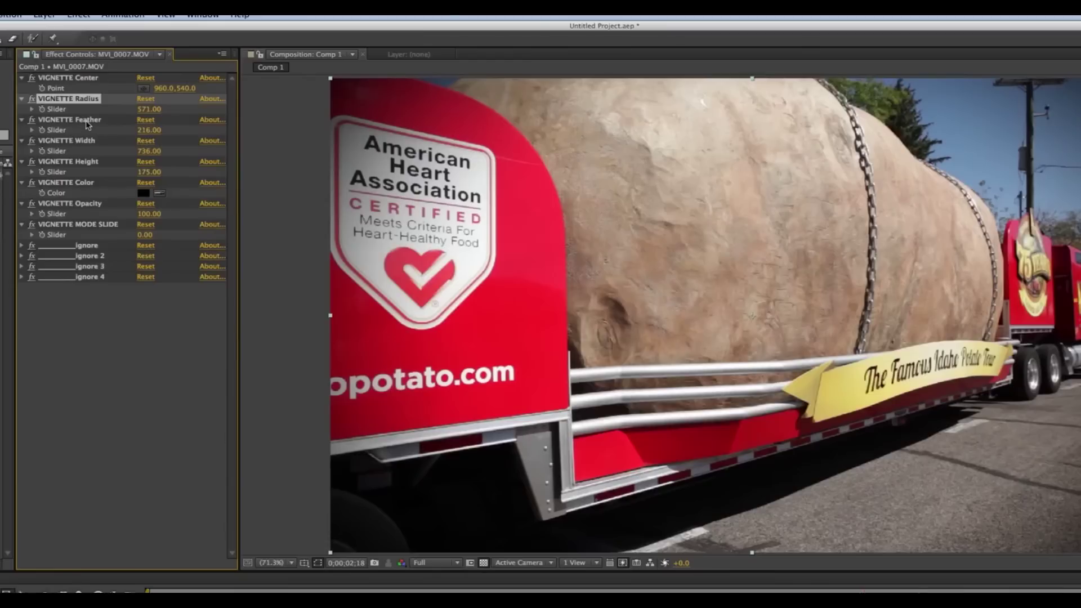
Step: Tighten the vignette to width 523, radius 303 and feather 9
drag(146, 131, 128, 148)
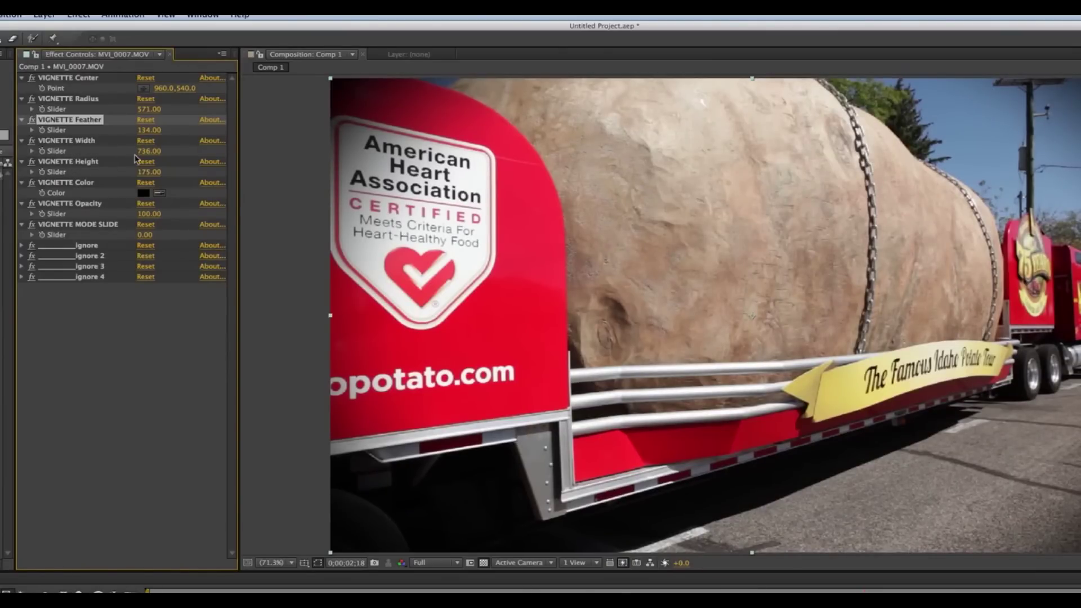
drag(147, 151, 42, 152)
drag(149, 109, 67, 124)
drag(148, 130, 63, 129)
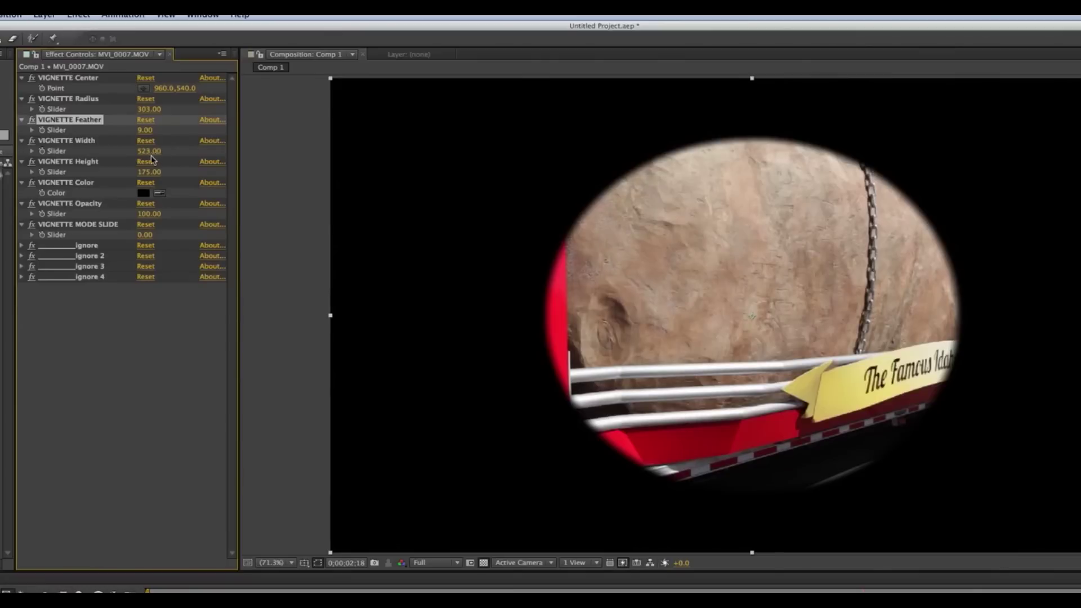
Step: Enlarge the vignette to width 1474, height 479, radius 383 and feather 122
drag(149, 151, 362, 168)
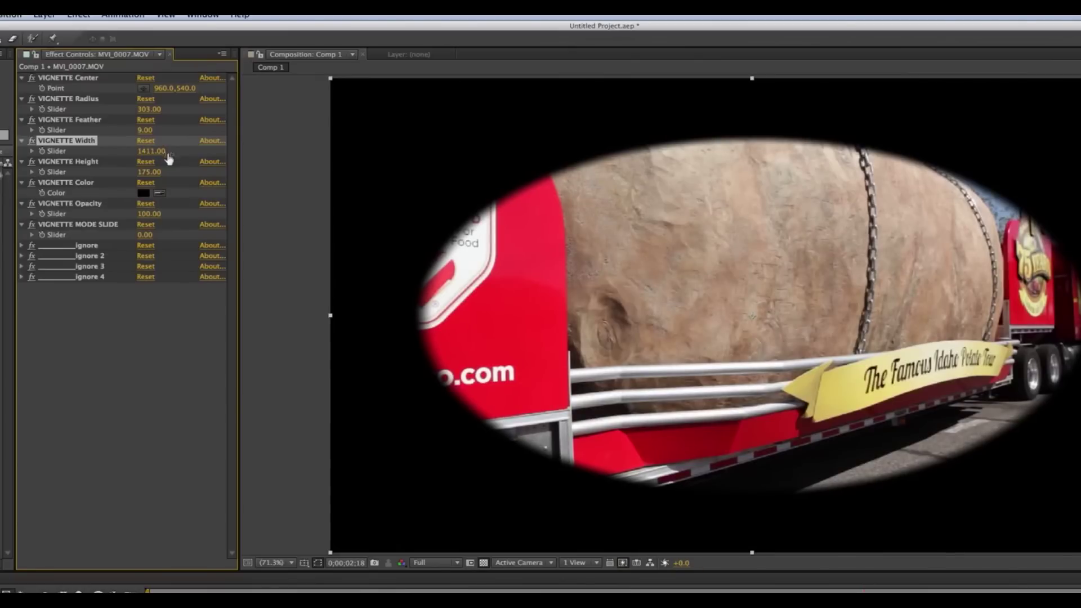
drag(150, 174, 349, 183)
drag(145, 151, 186, 151)
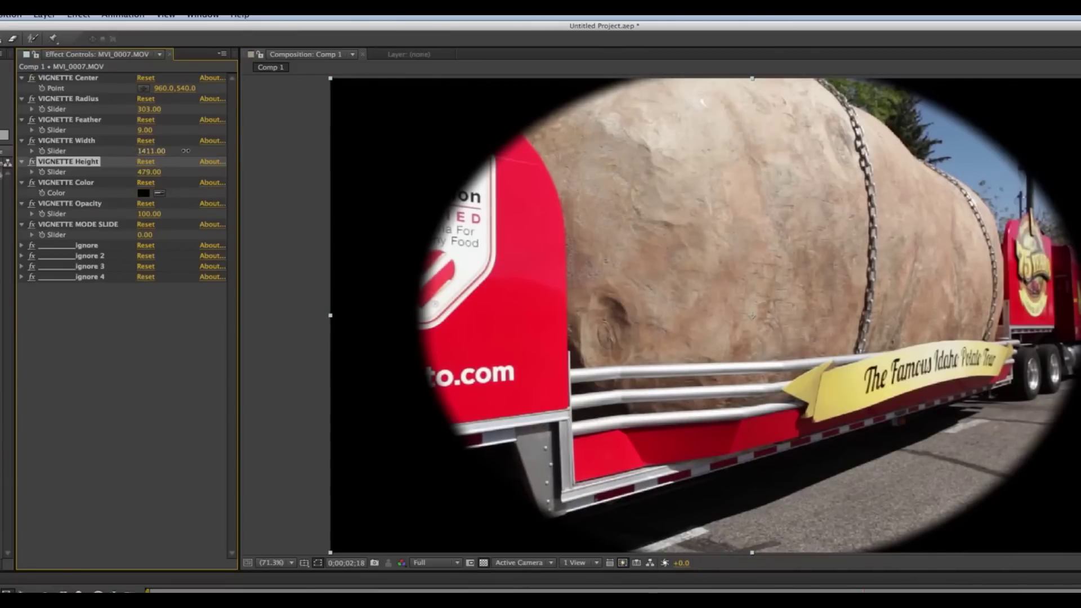
drag(145, 112, 200, 113)
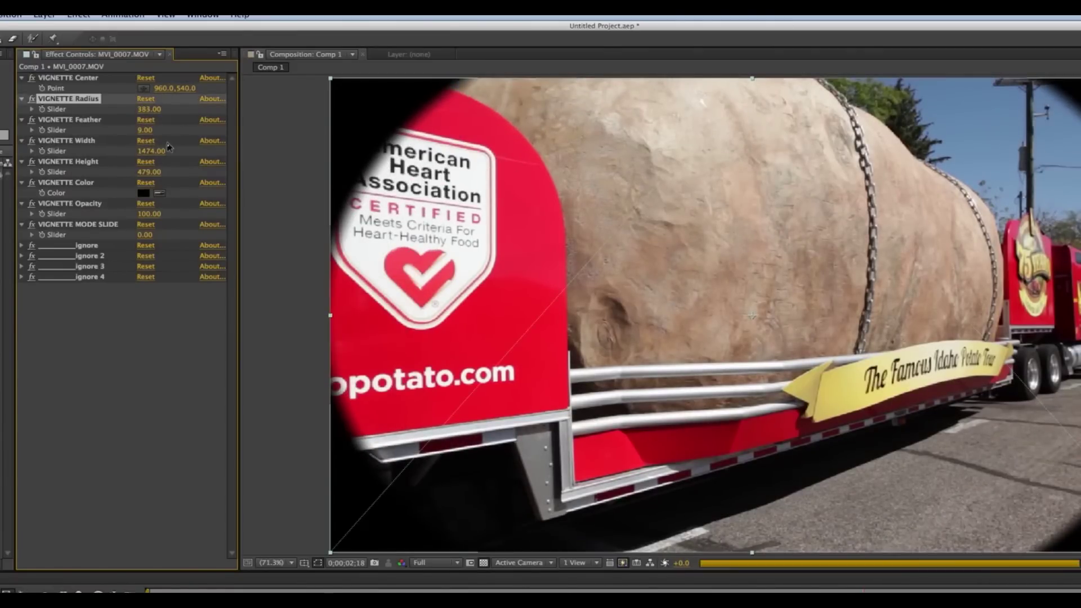
drag(145, 130, 215, 132)
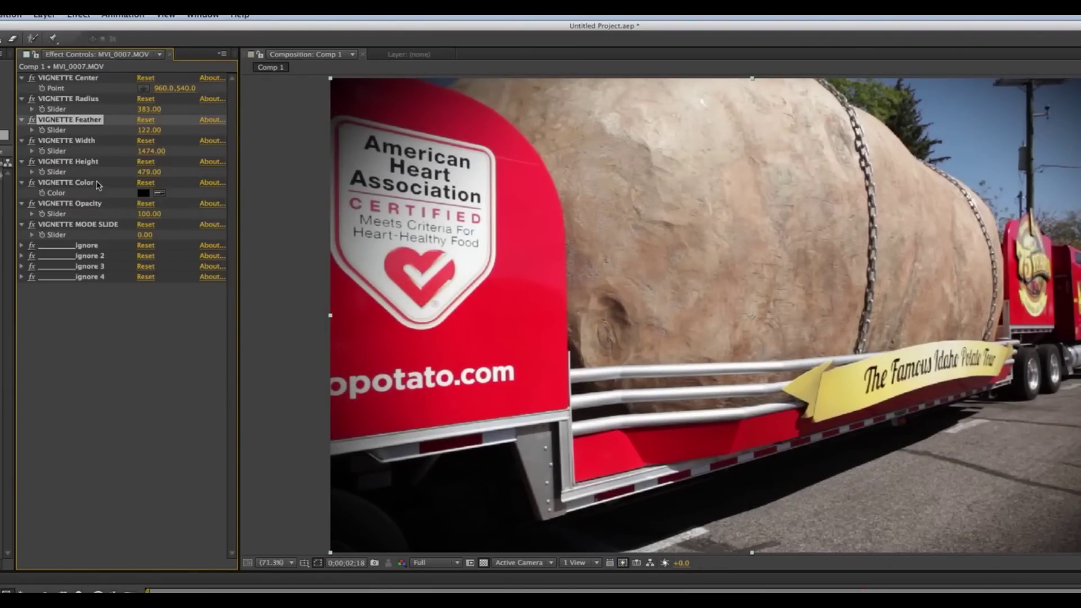
Step: Change the vignette colour to dark blue 000A8F and lower its opacity to 46
click(142, 194)
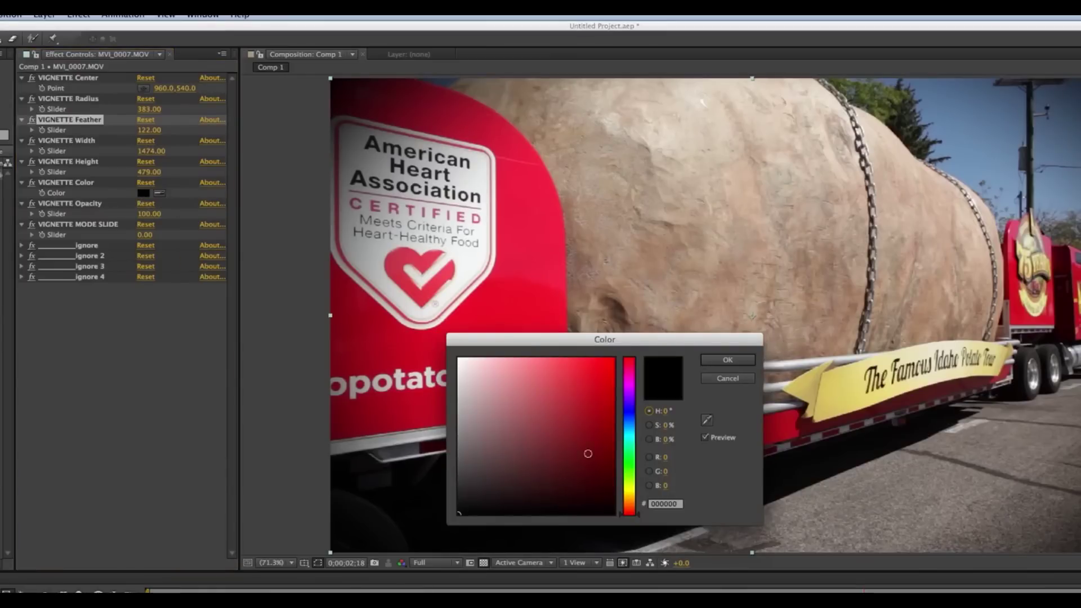
click(632, 419)
drag(632, 419, 632, 412)
drag(591, 455, 617, 436)
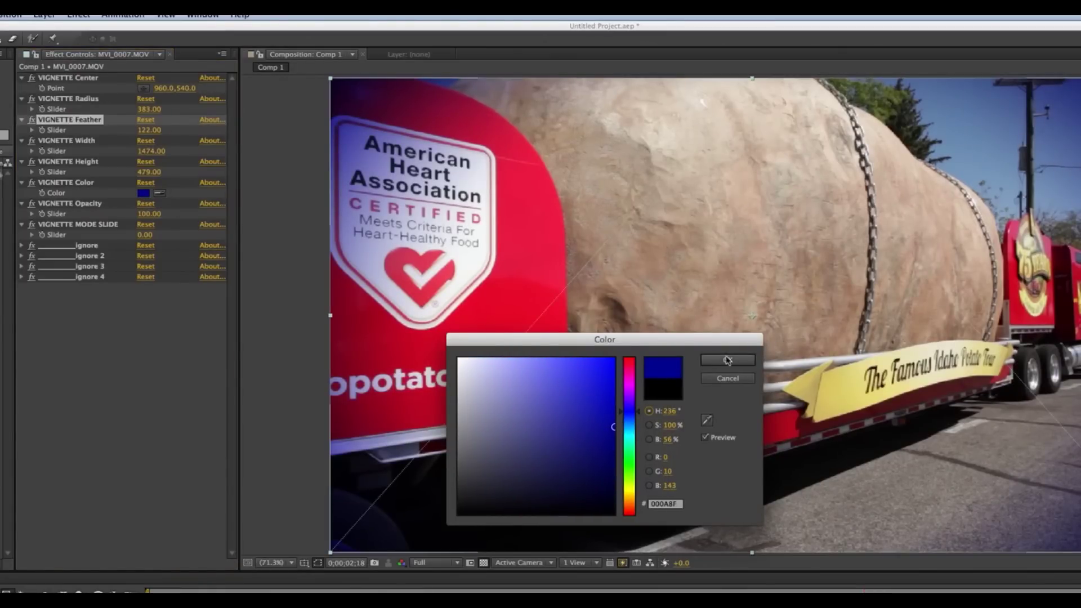
click(726, 360)
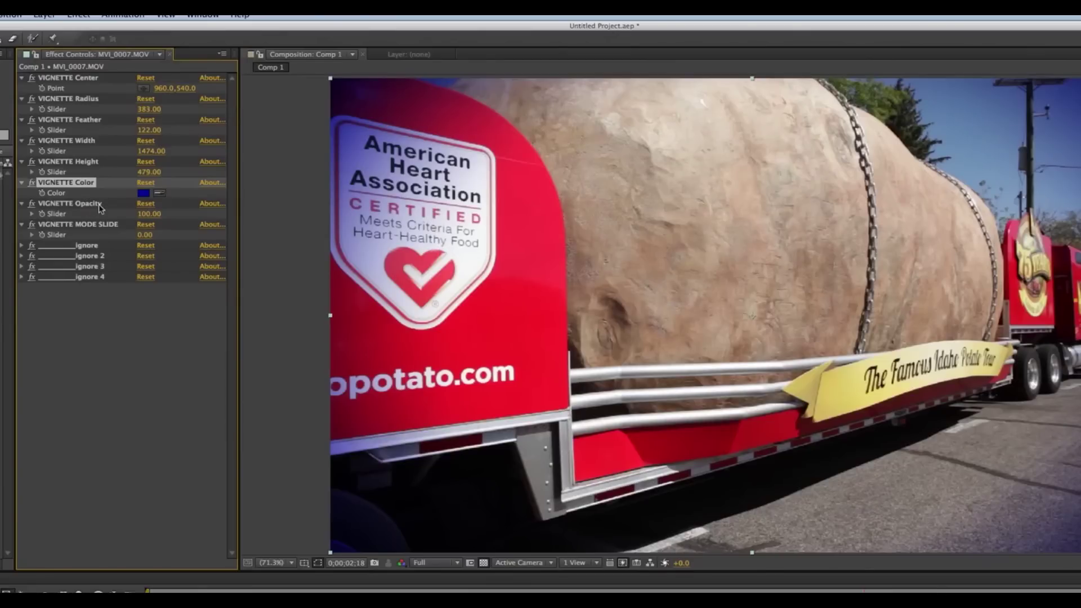
drag(148, 219, 119, 220)
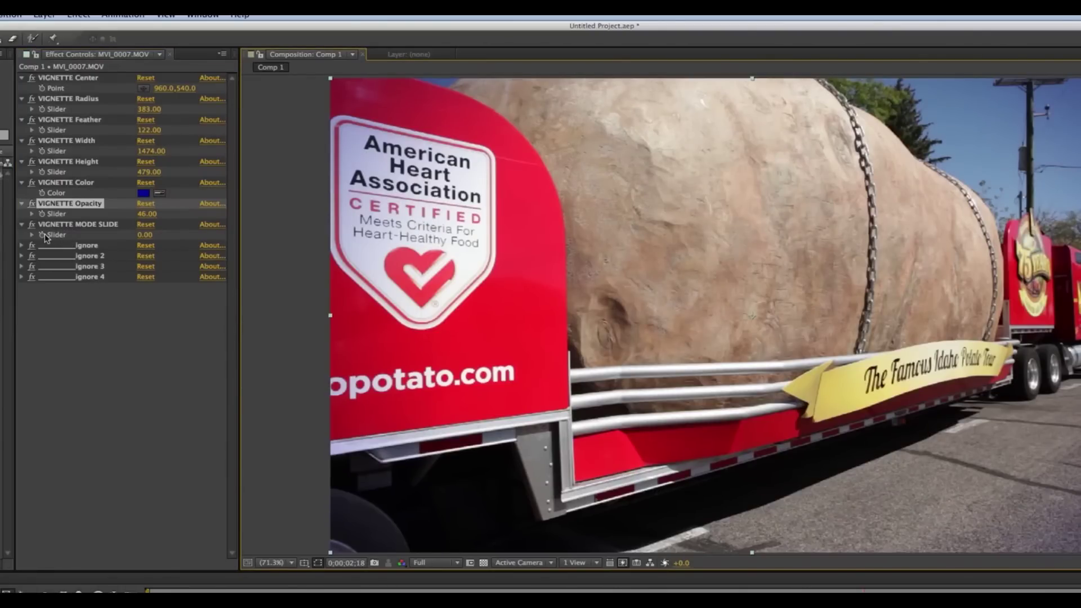
Step: Try a white vignette colour and set the vignette Opacity to 100
click(144, 193)
drag(543, 403, 436, 347)
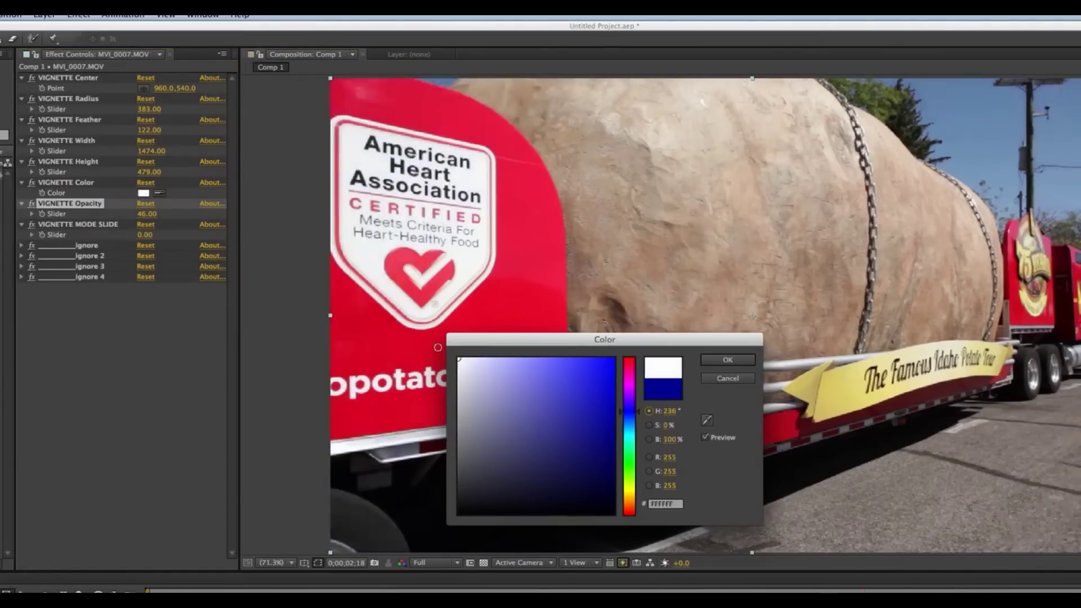
click(722, 359)
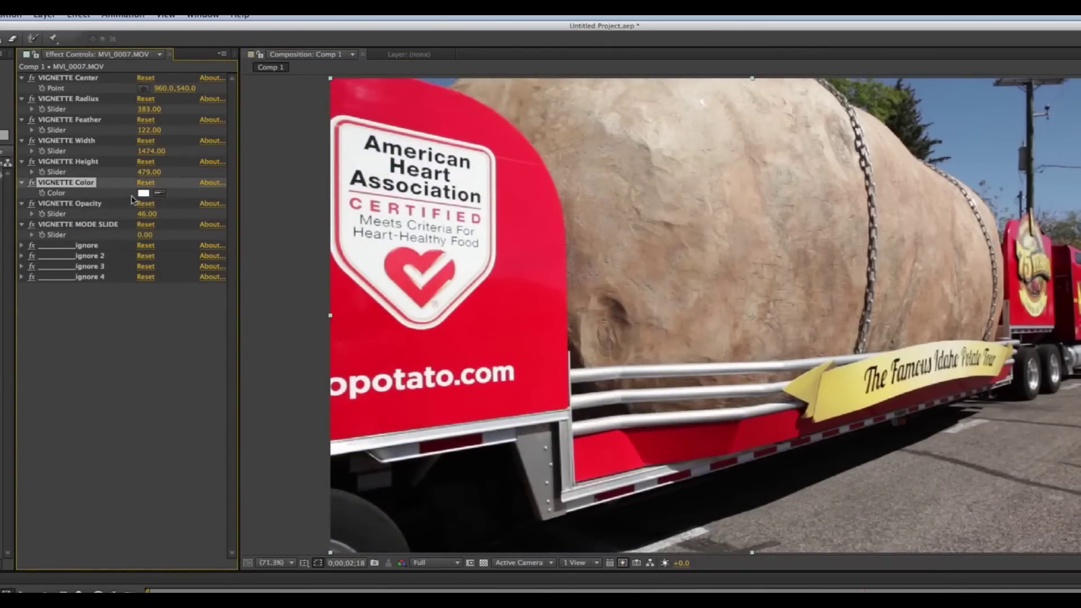
drag(143, 213, 116, 219)
click(148, 215)
text(100)
key(Return)
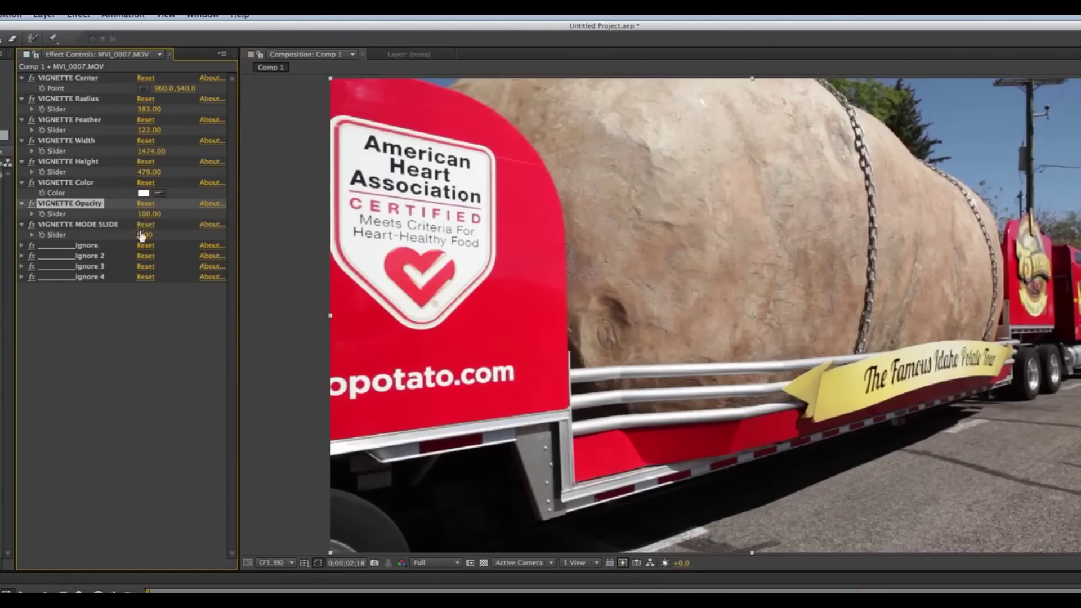
Step: Set Vignette Mode Slide to 100 and switch the vignette colour back to black
click(142, 235)
text(100)
key(Return)
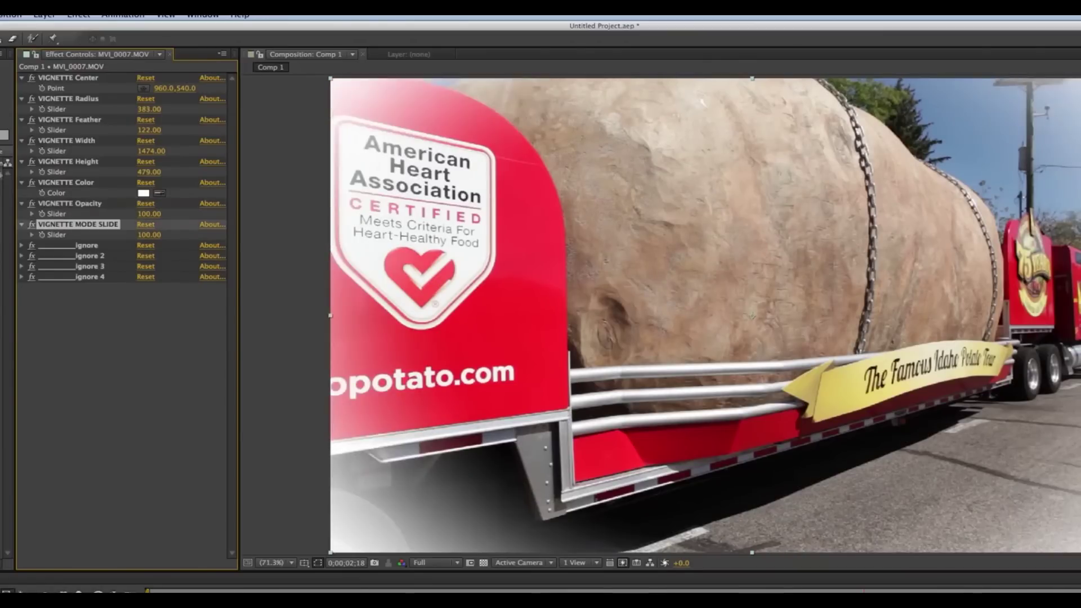
click(32, 235)
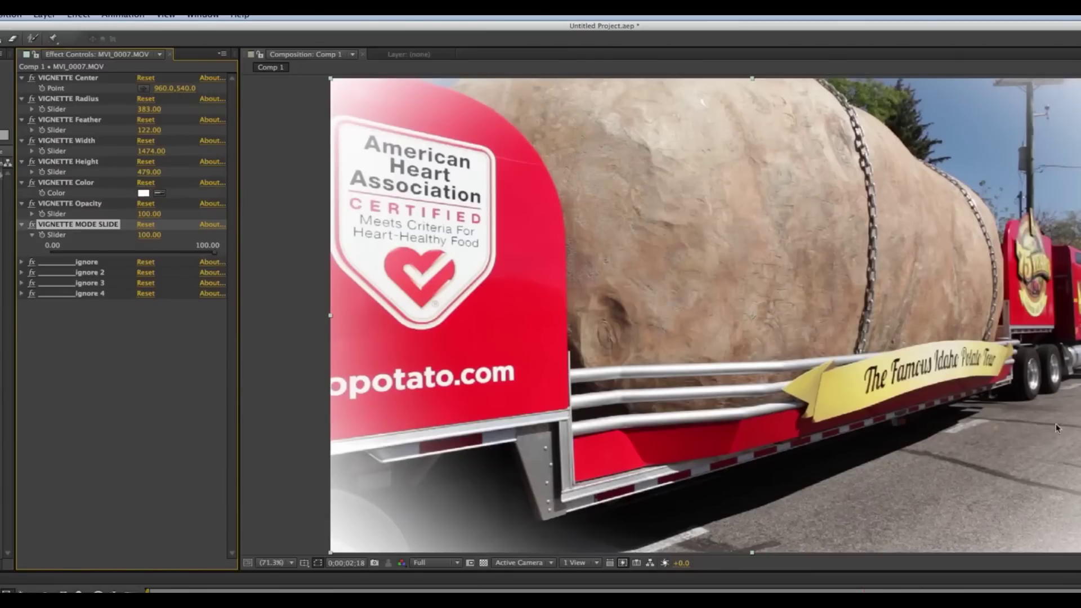
click(144, 194)
drag(590, 450, 635, 529)
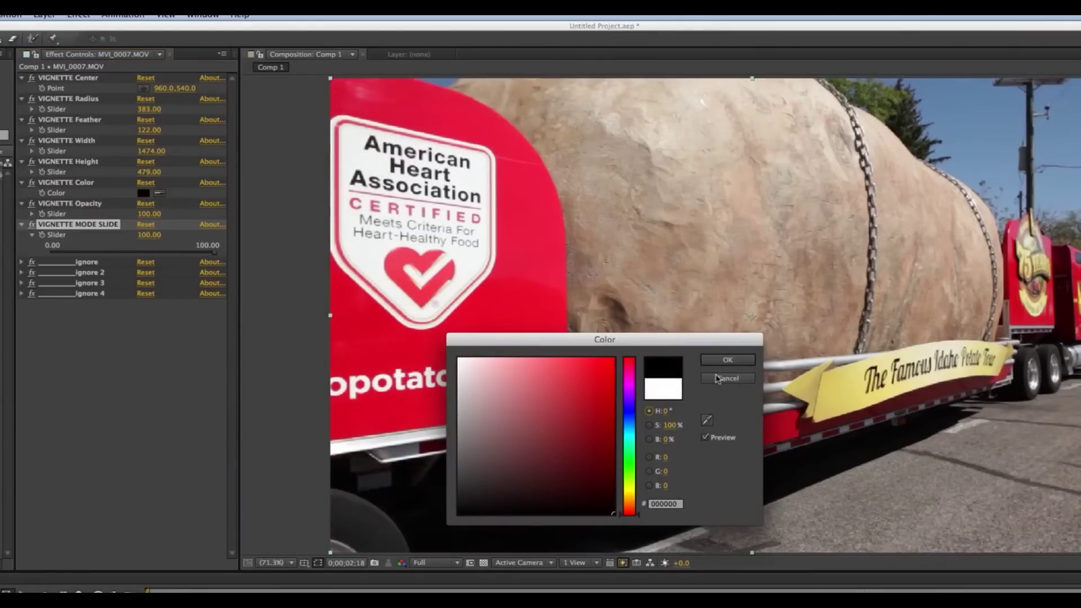
click(727, 360)
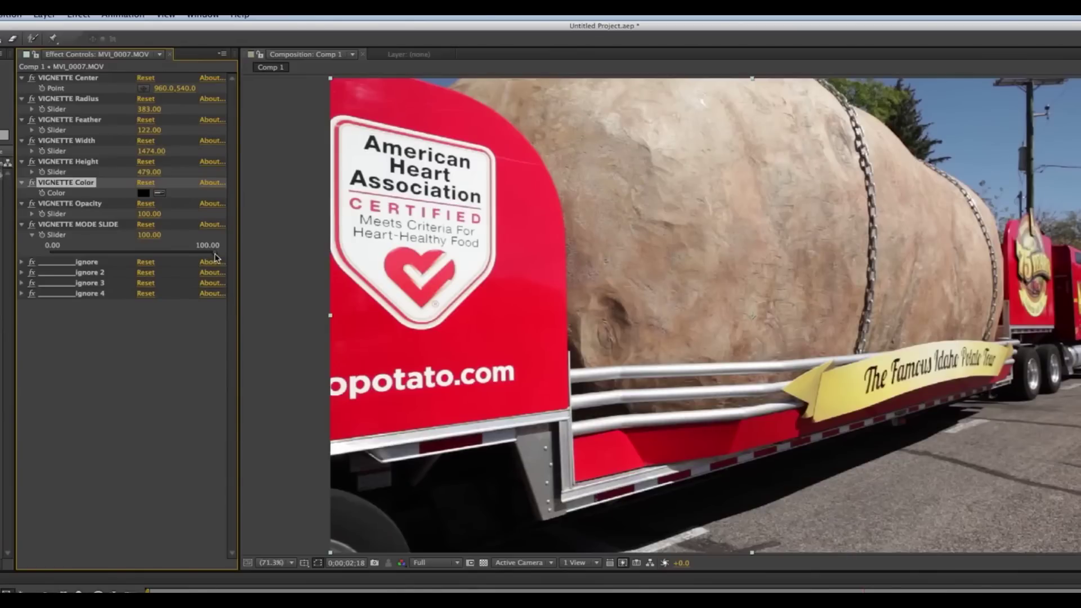
Step: Drag Vignette Mode Slide down to 0, comparing values, for a solid black edge
drag(214, 256, 41, 254)
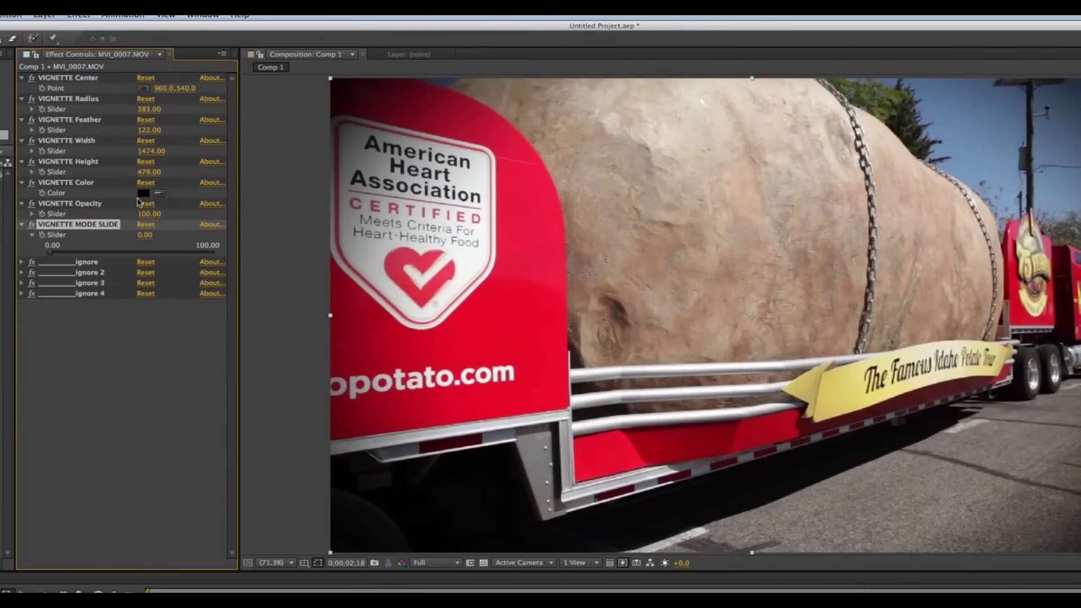
drag(51, 253, 7, 255)
click(47, 112)
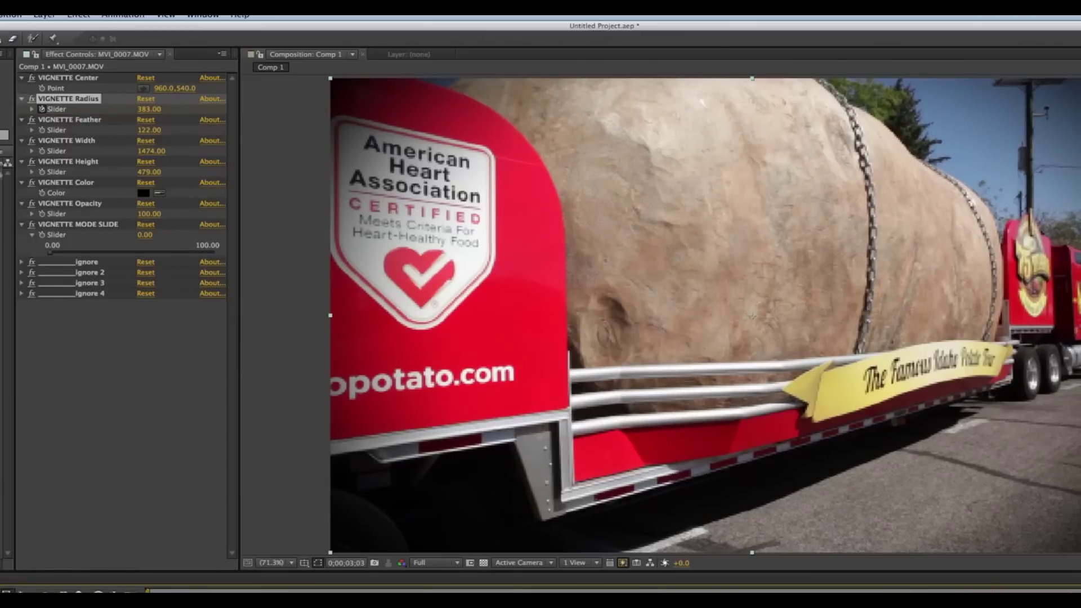
Step: Try feather 61 and undo, then animate Radius shrinking from 383 to 239 and preview
drag(149, 130, 111, 127)
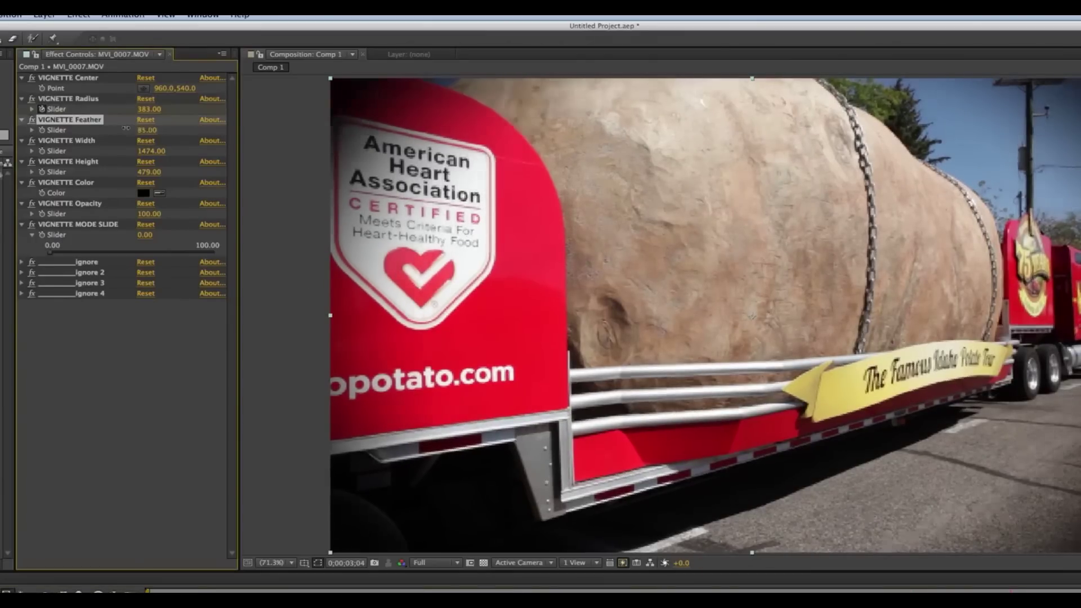
key(super+z)
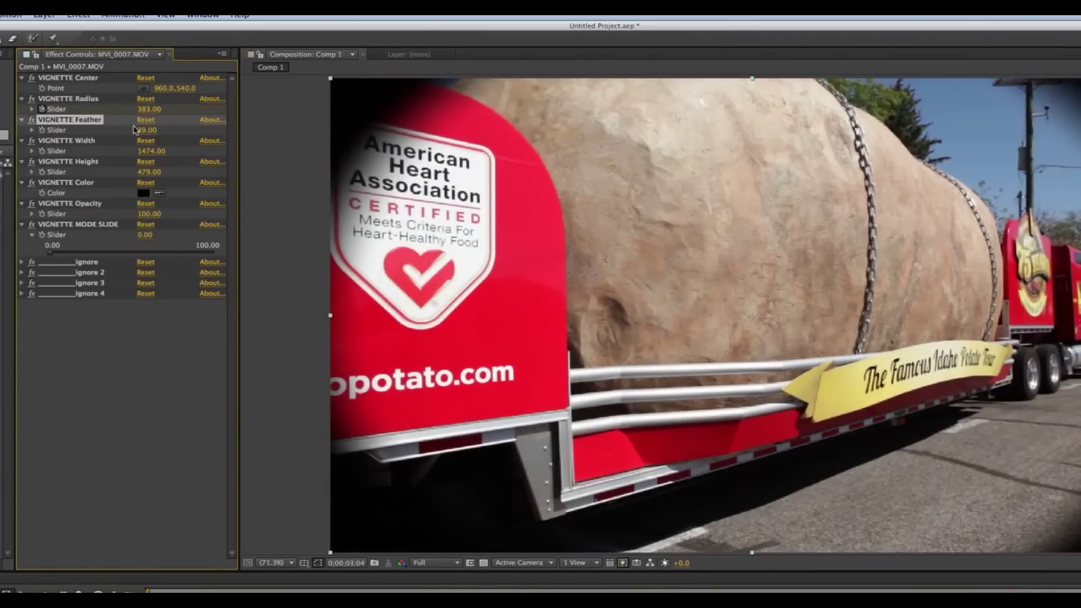
drag(149, 109, 73, 111)
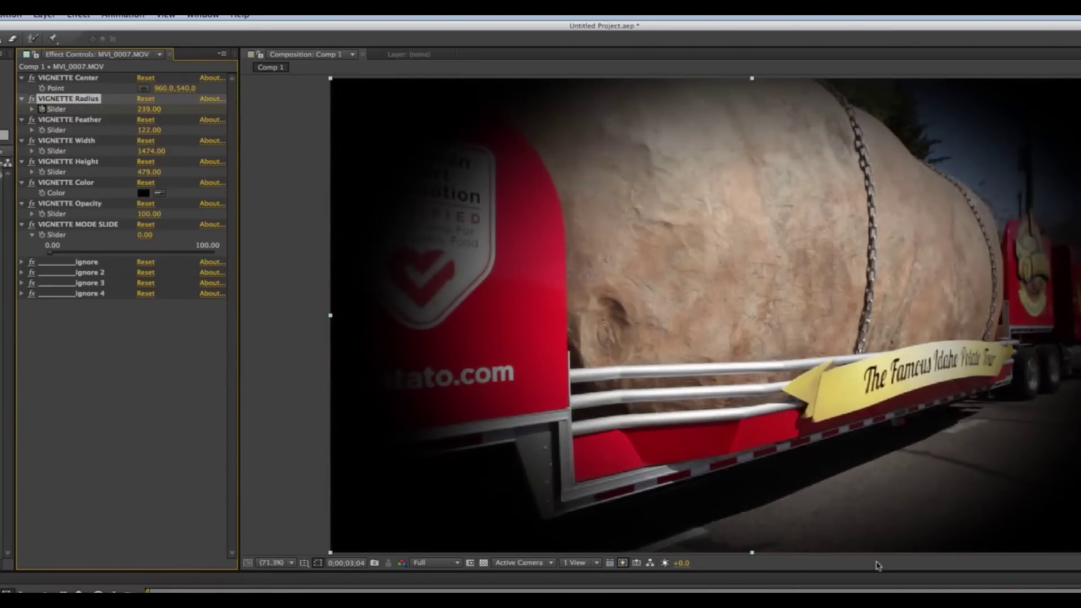
key(ctrl+z)
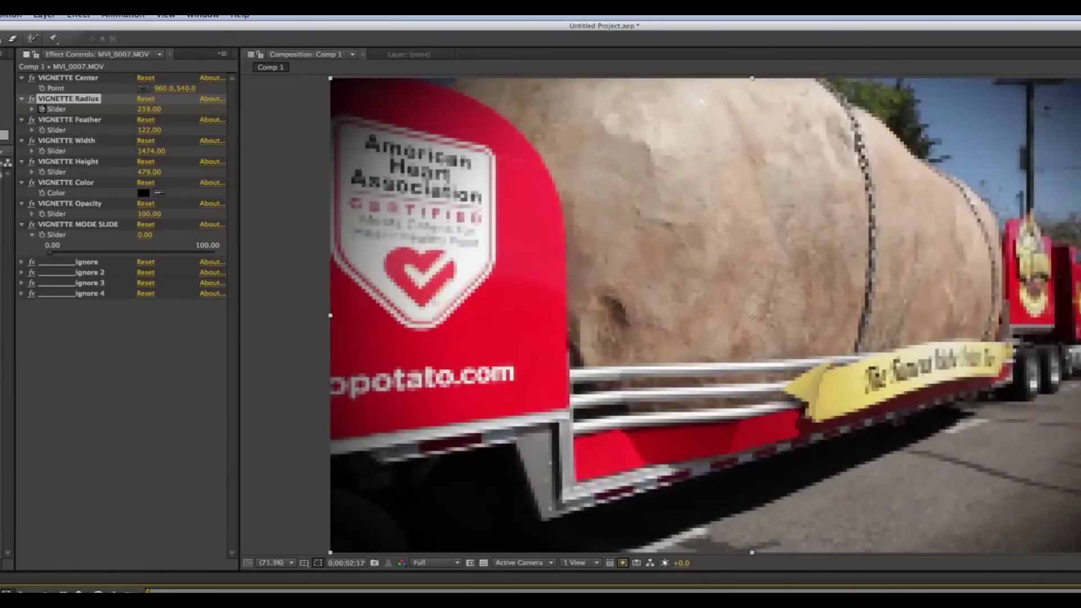
key(space)
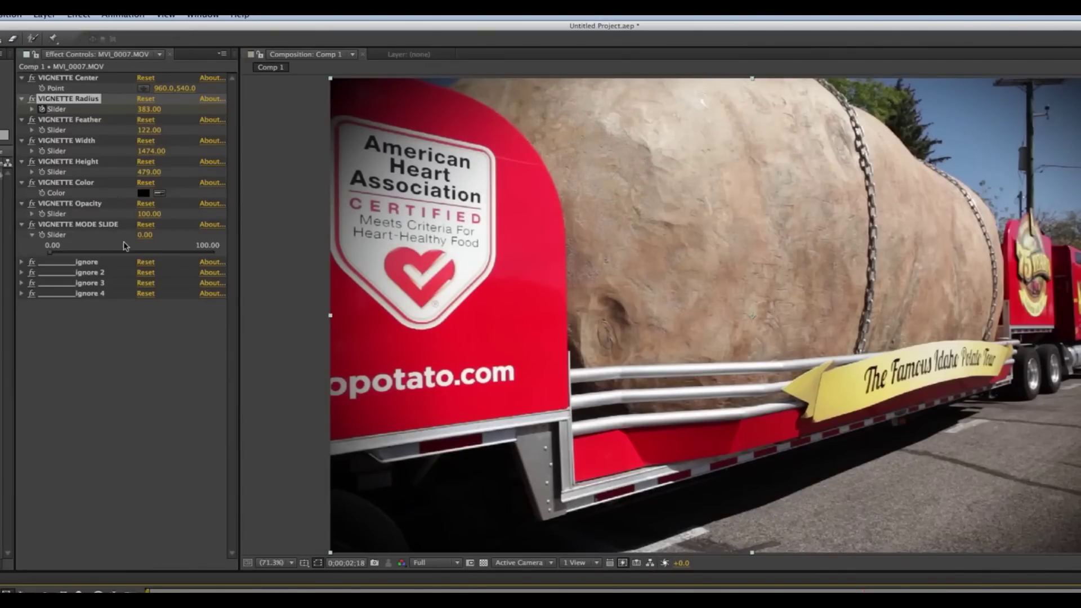
key(super+Tab)
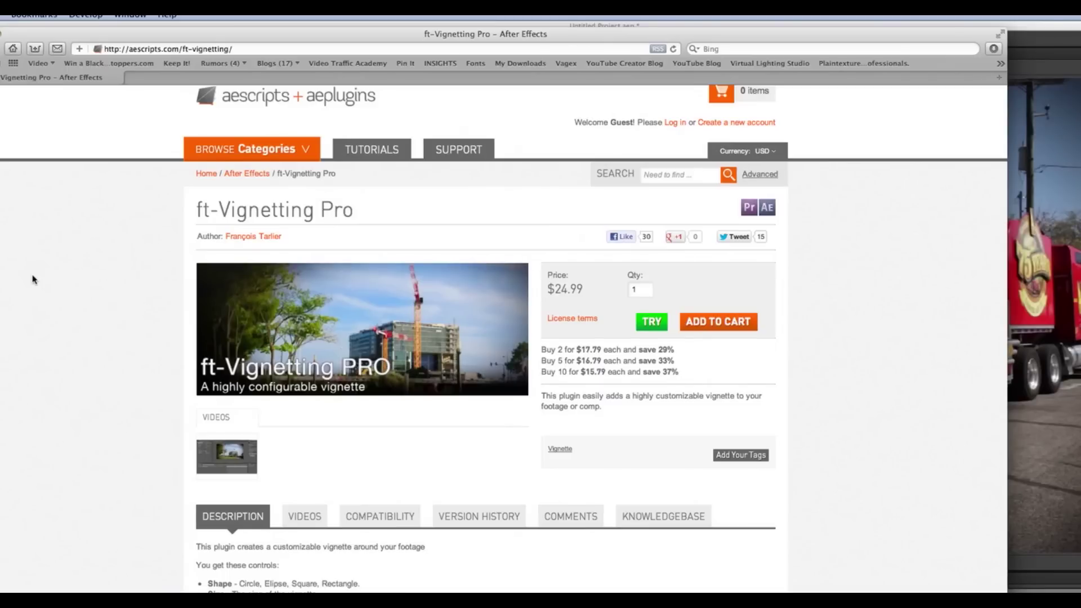
Step: Leave Safari and bring the After Effects project with the Radius 383 black vignette to the front
key(super+Tab)
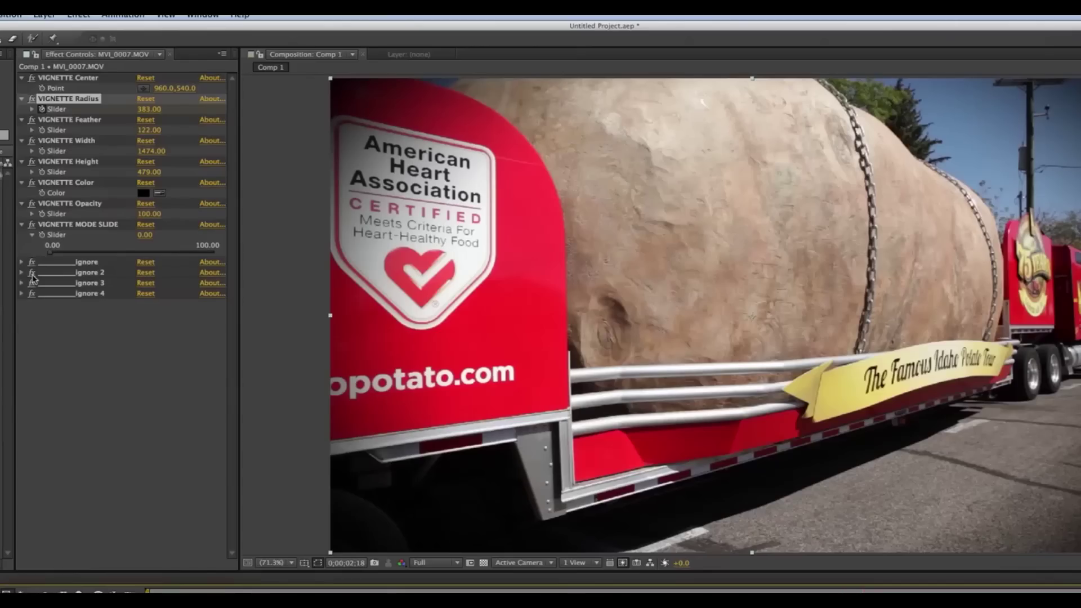